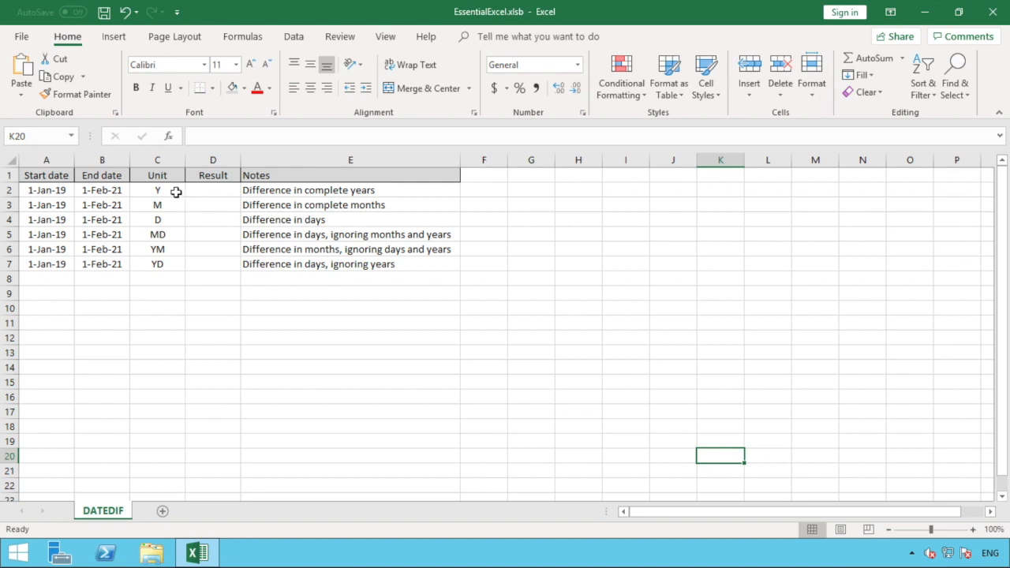
# Review the unit codes in column C against their descriptions in the Notes column.
pyautogui.click(176, 192)
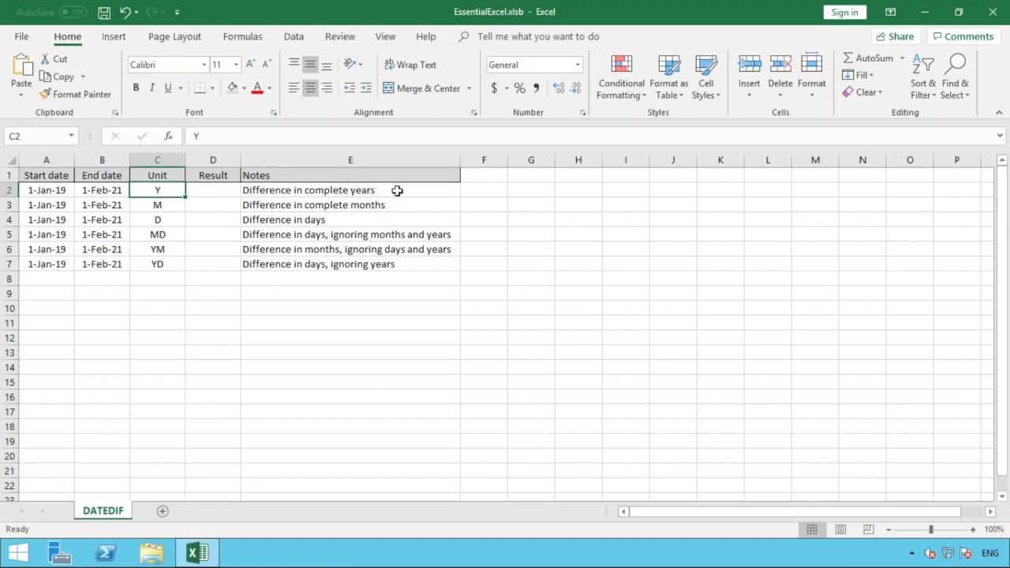
pyautogui.click(173, 207)
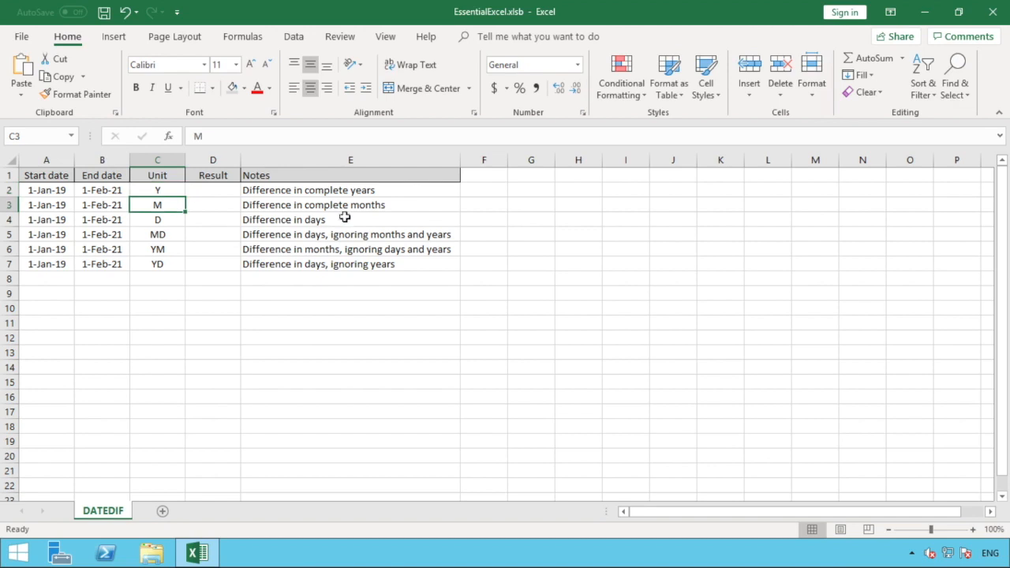
pyautogui.click(385, 218)
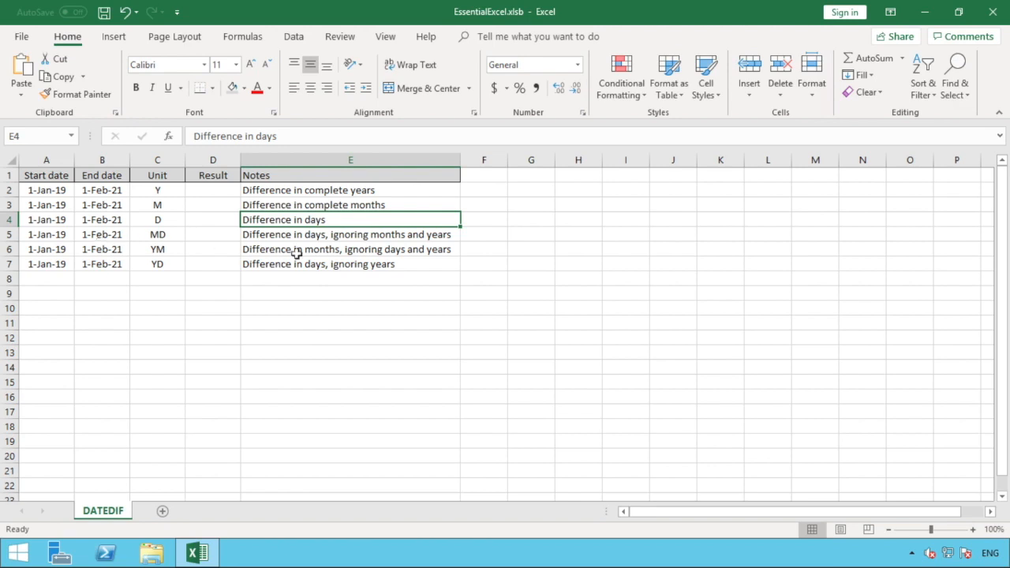
pyautogui.click(179, 252)
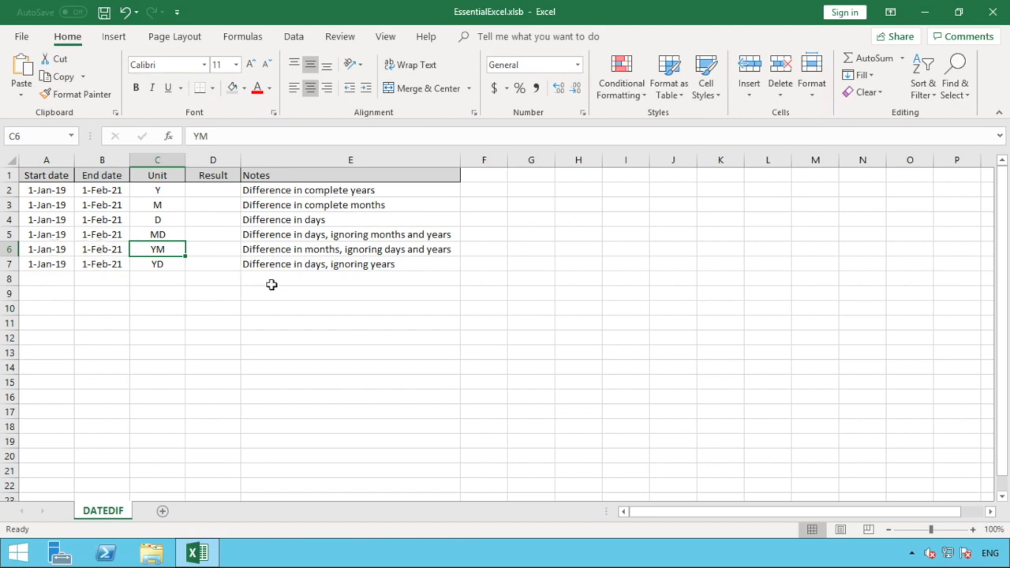
pyautogui.click(171, 267)
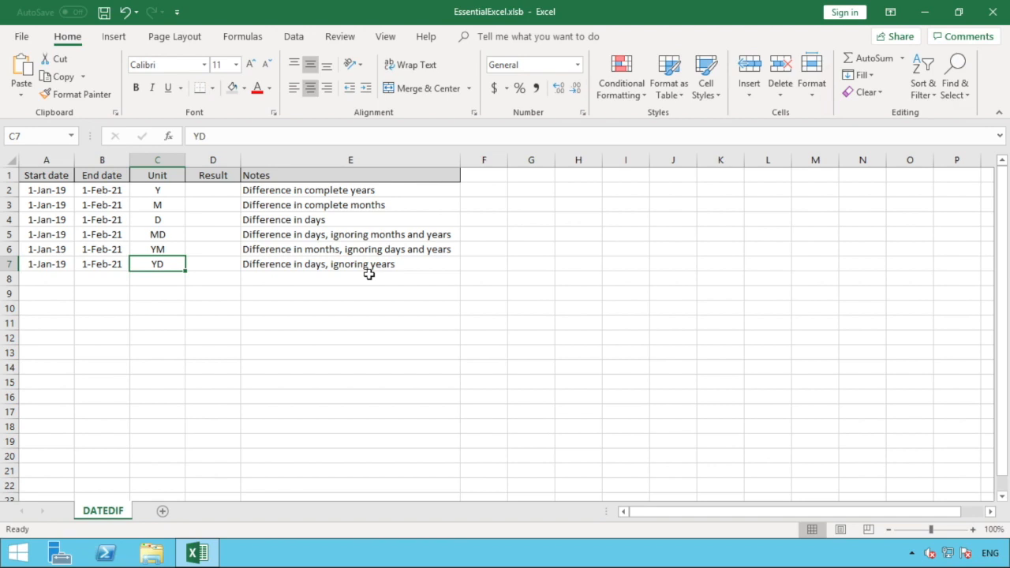
# Write a DATEDIF formula in D2 with start date A2, end date B2 and the literal unit "Y".
pyautogui.click(225, 192)
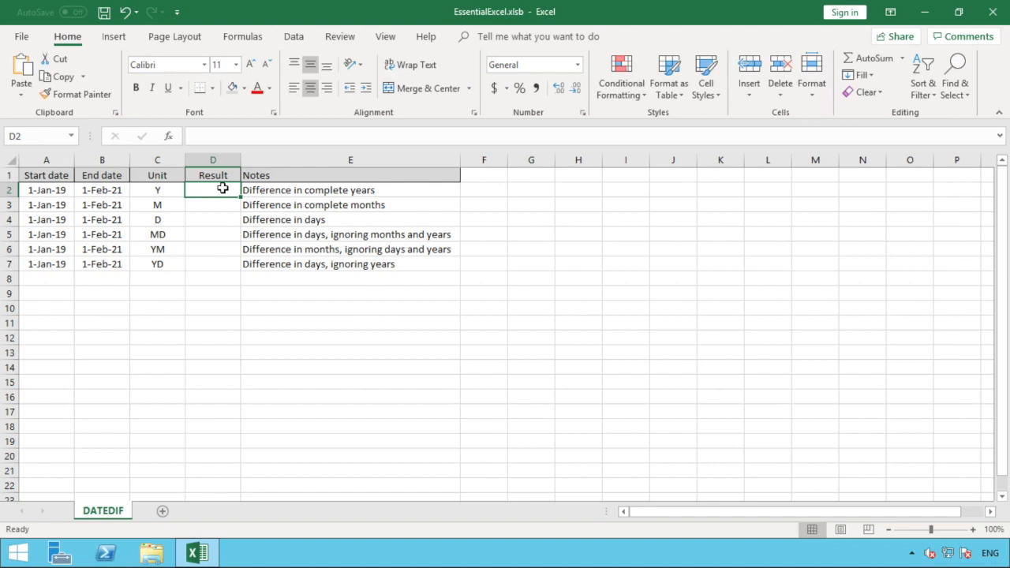
pyautogui.write('=')
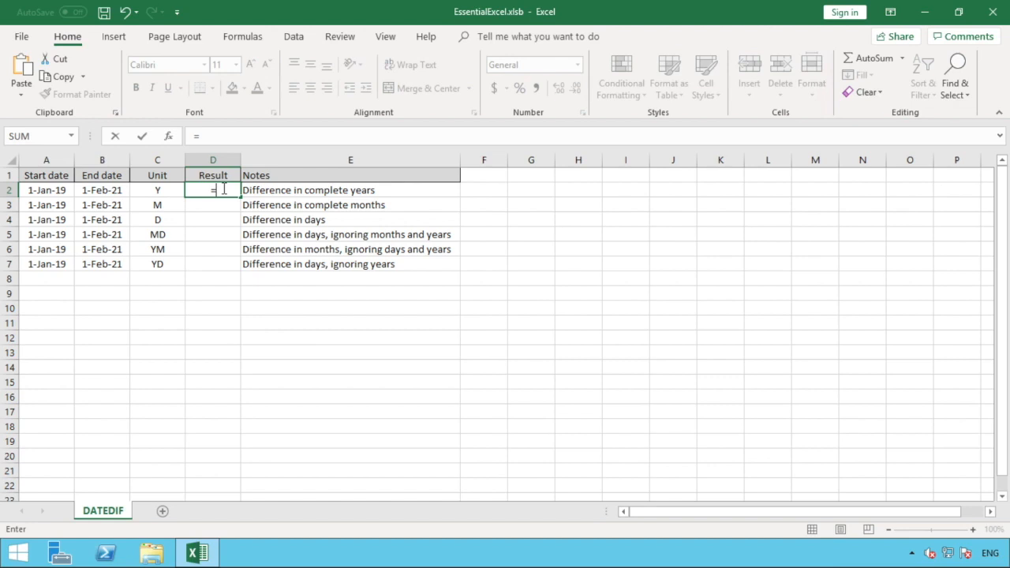
pyautogui.write('DATEDIF(')
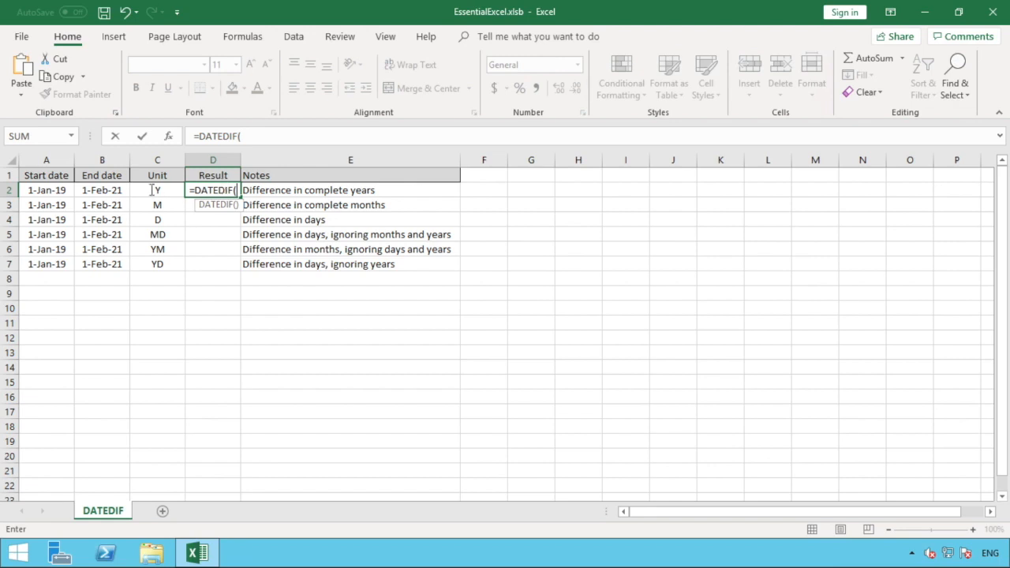
pyautogui.click(48, 190)
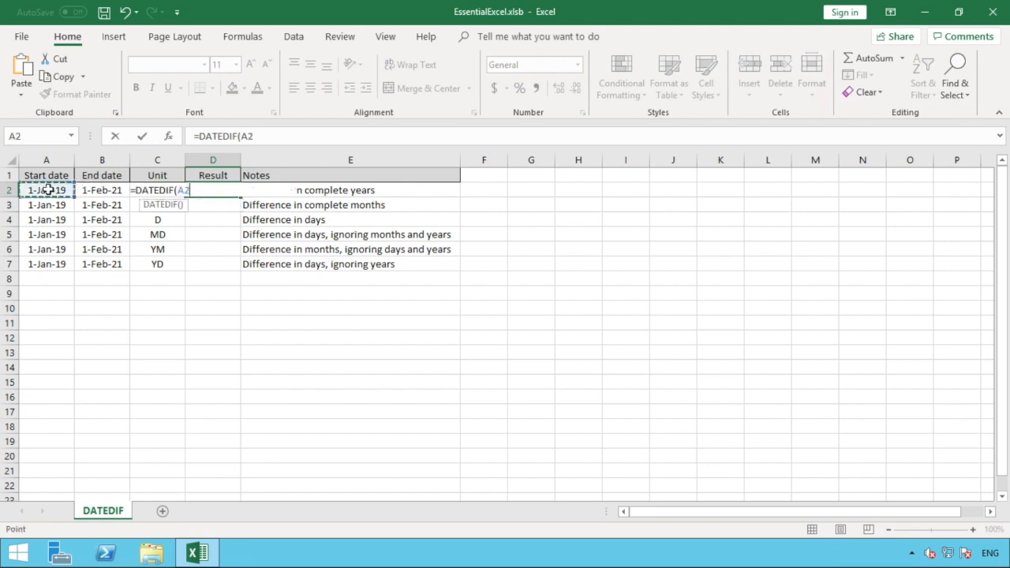
pyautogui.write(',')
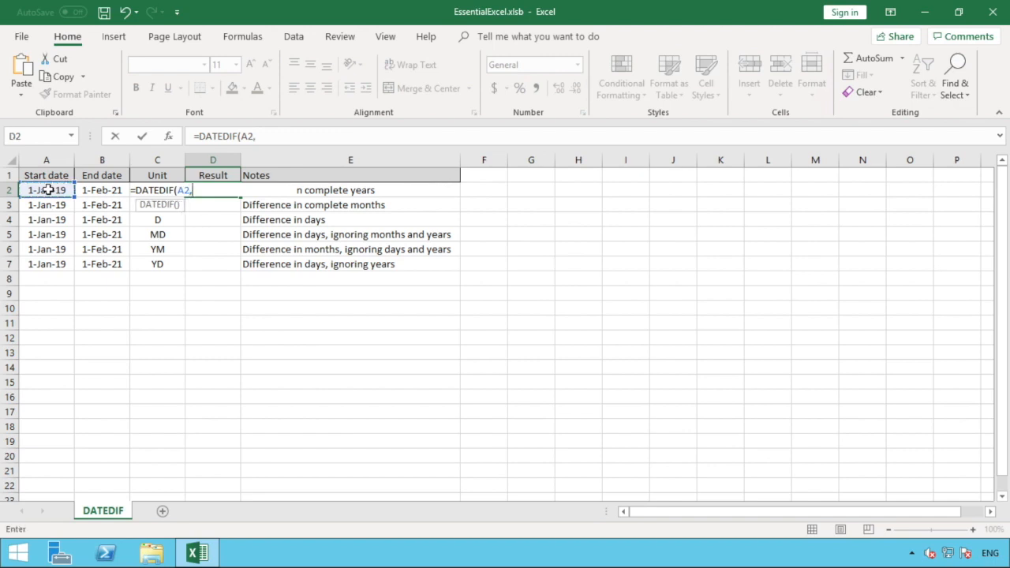
pyautogui.click(109, 191)
pyautogui.write(',')
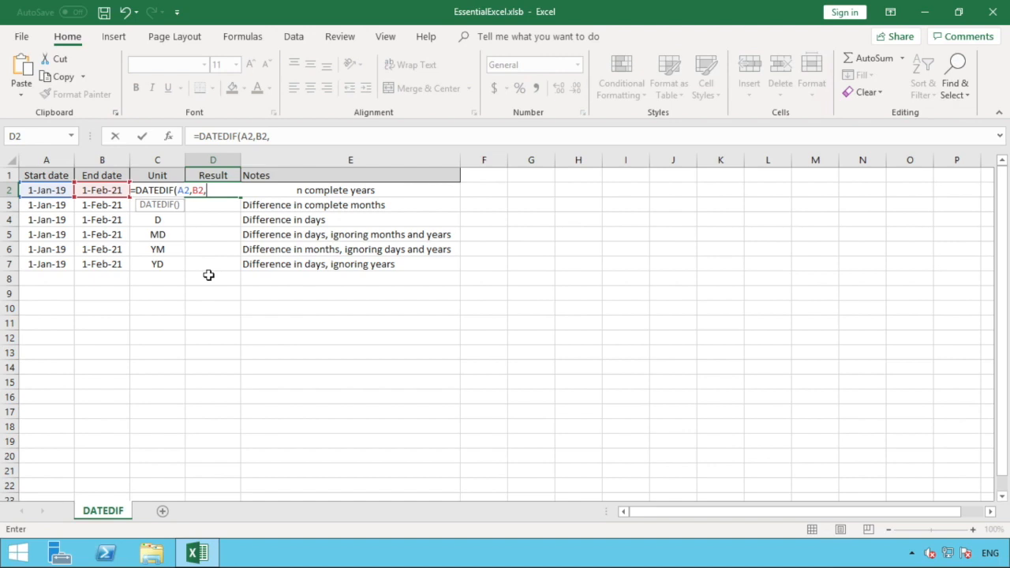
pyautogui.write('"Y")')
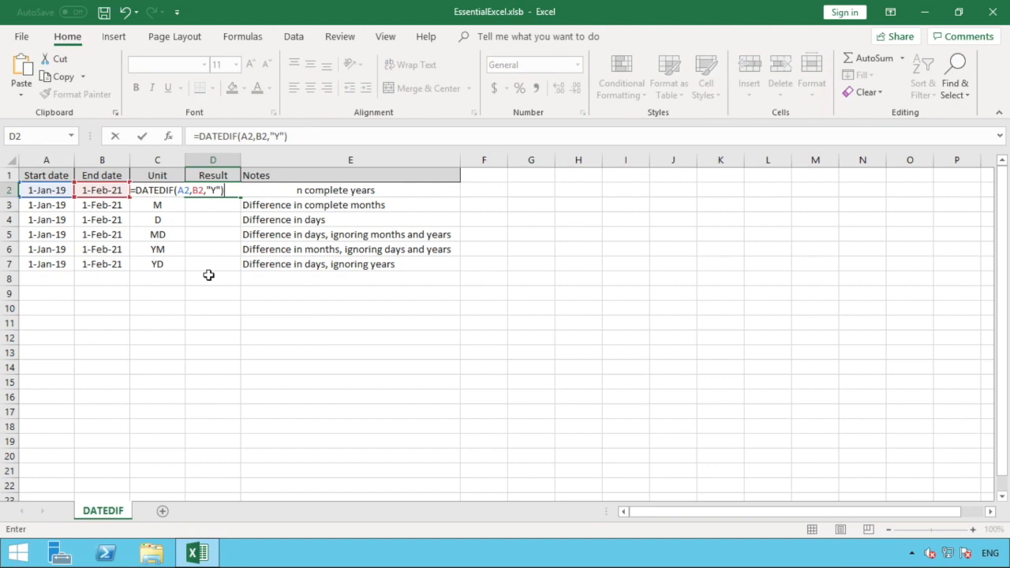
# Replace the literal unit in the D2 formula with cell C2 and enter it as =DATEDIF(A2,B2,C2).
pyautogui.press('BackSpace')
pyautogui.press('BackSpace')
pyautogui.press('BackSpace')
pyautogui.press('BackSpace')
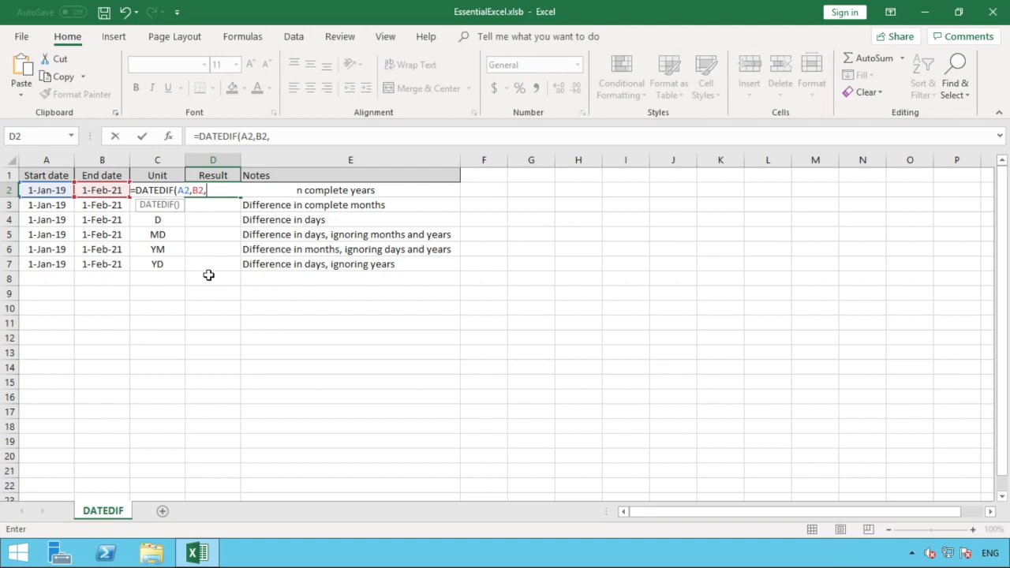
pyautogui.write('C"')
pyautogui.press('BackSpace')
pyautogui.write('2')
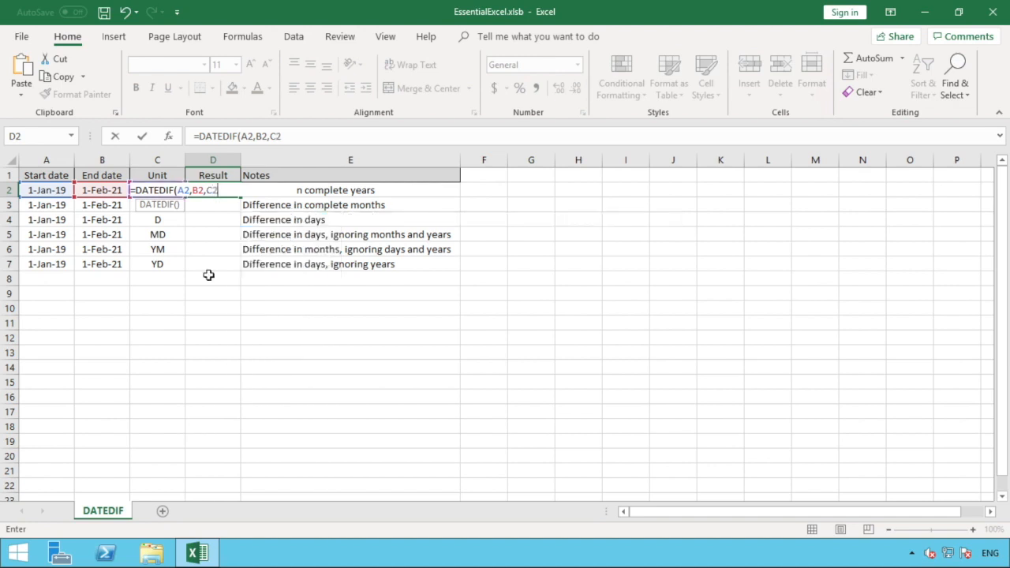
pyautogui.write('+')
pyautogui.press('BackSpace')
pyautogui.write(')')
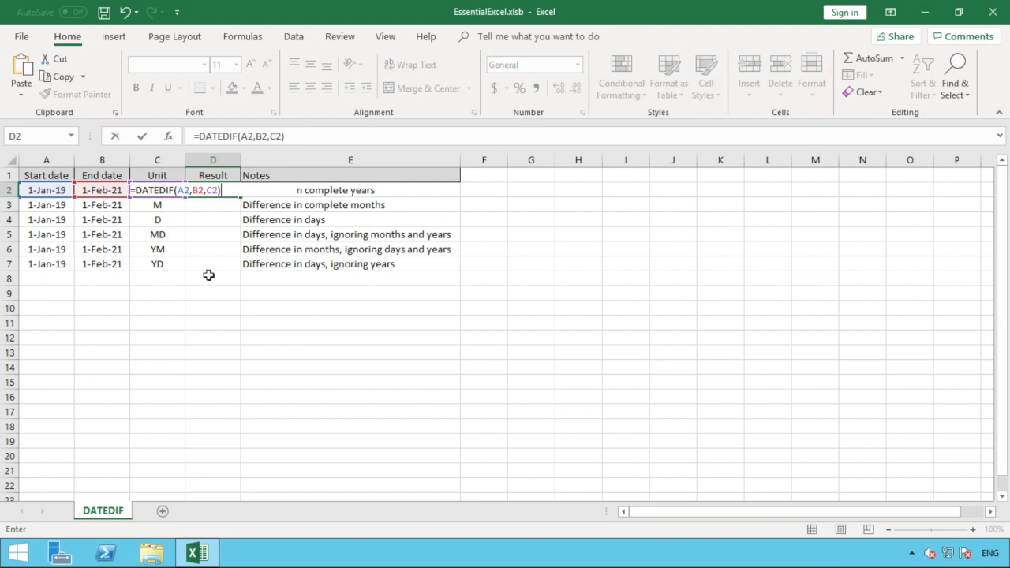
pyautogui.press('Return')
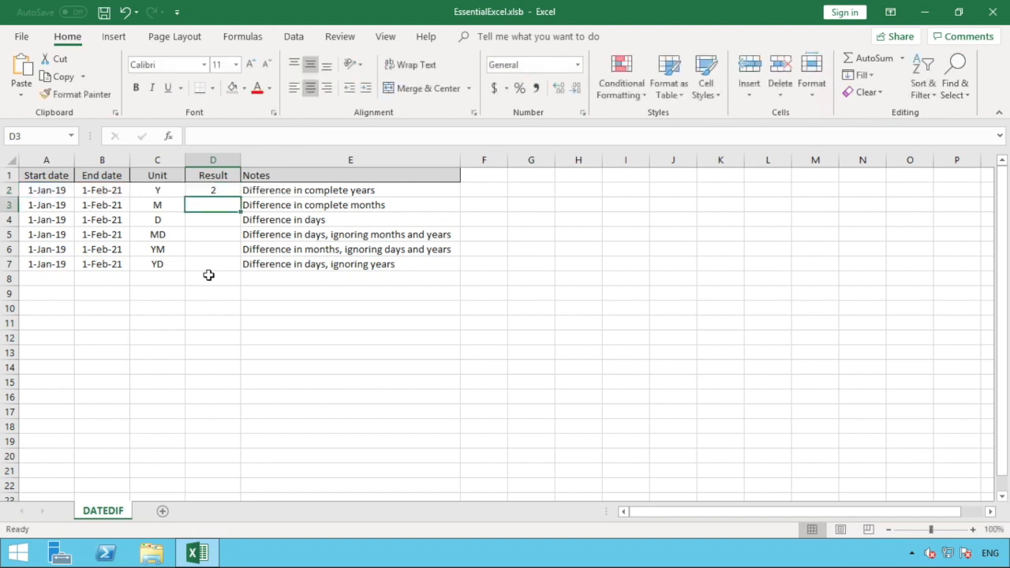
# Copy the DATEDIF formula from D2 down through D7.
pyautogui.click(218, 189)
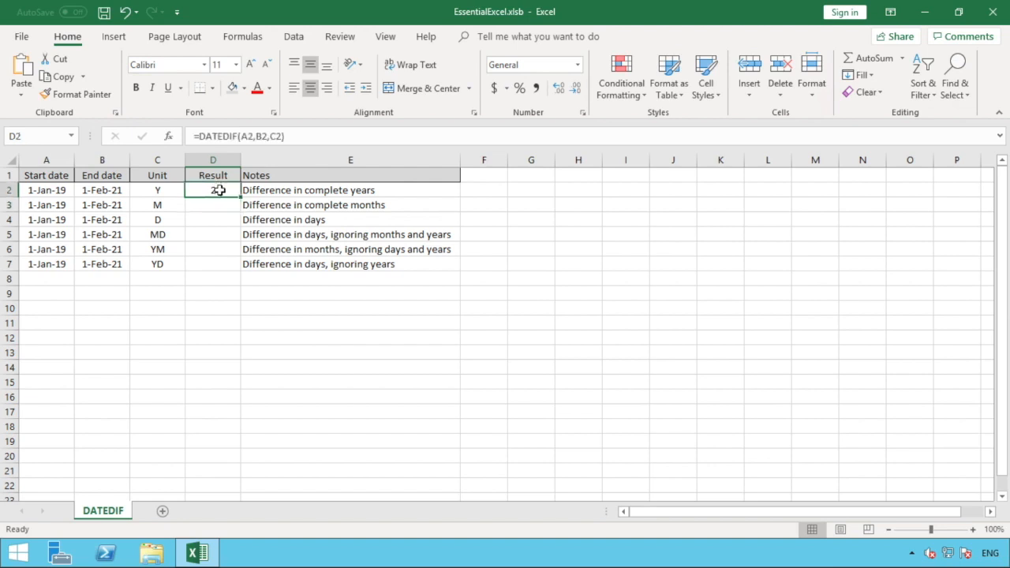
pyautogui.moveTo(241, 198); pyautogui.dragTo(240, 271)
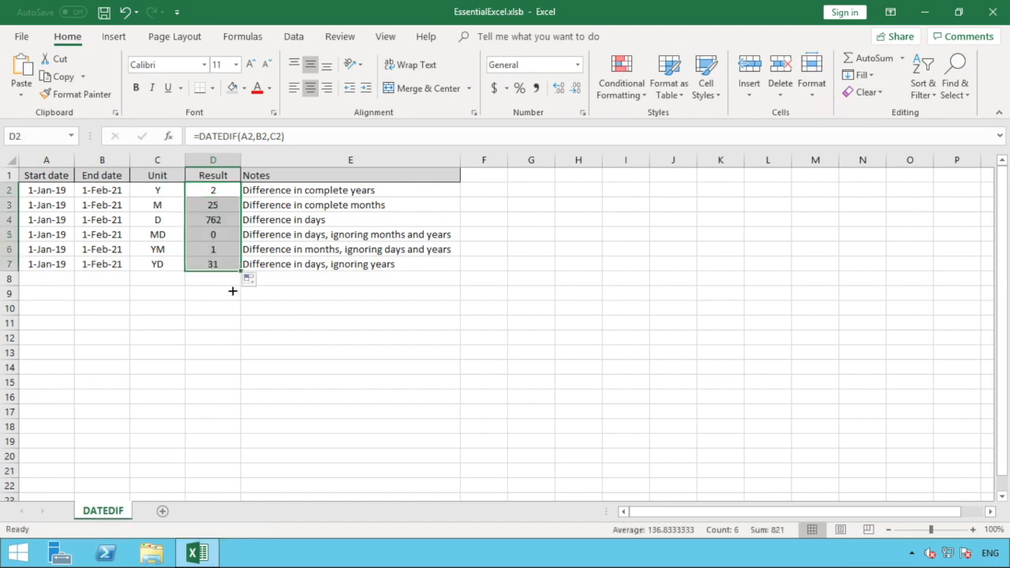
pyautogui.click(230, 292)
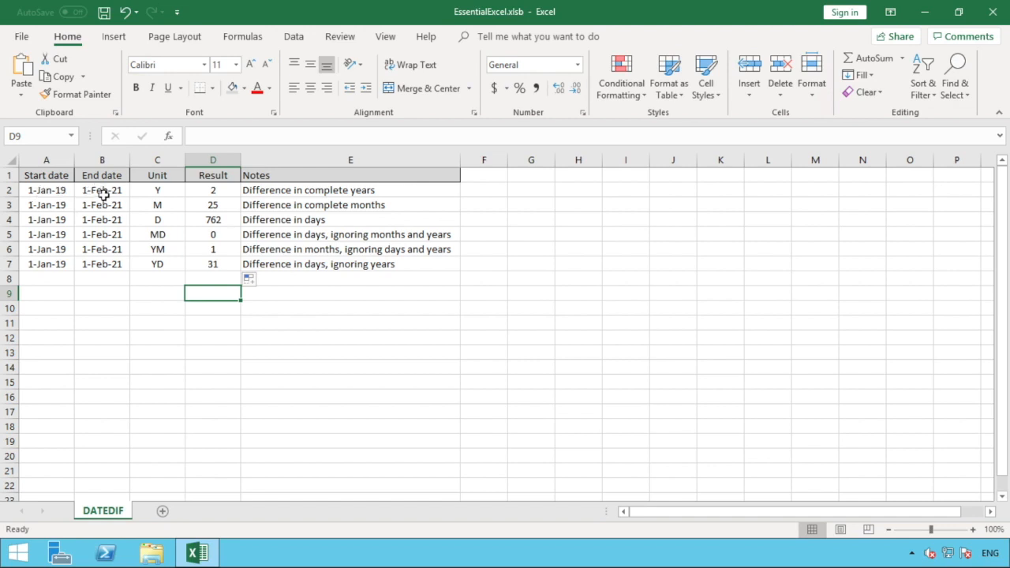
# Examine the Result column row by row, comparing each value with its unit code and dates.
pyautogui.click(219, 191)
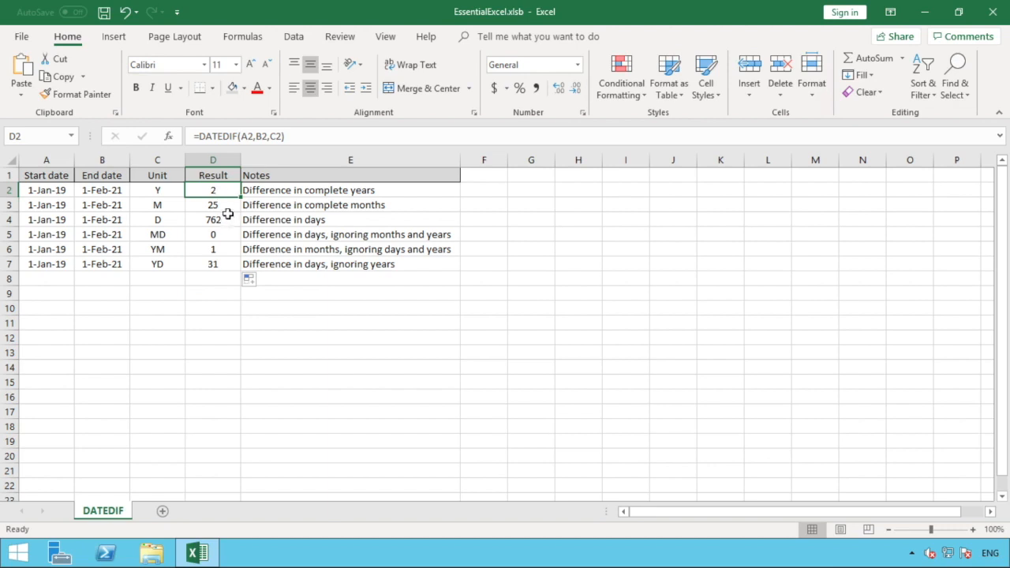
pyautogui.click(160, 208)
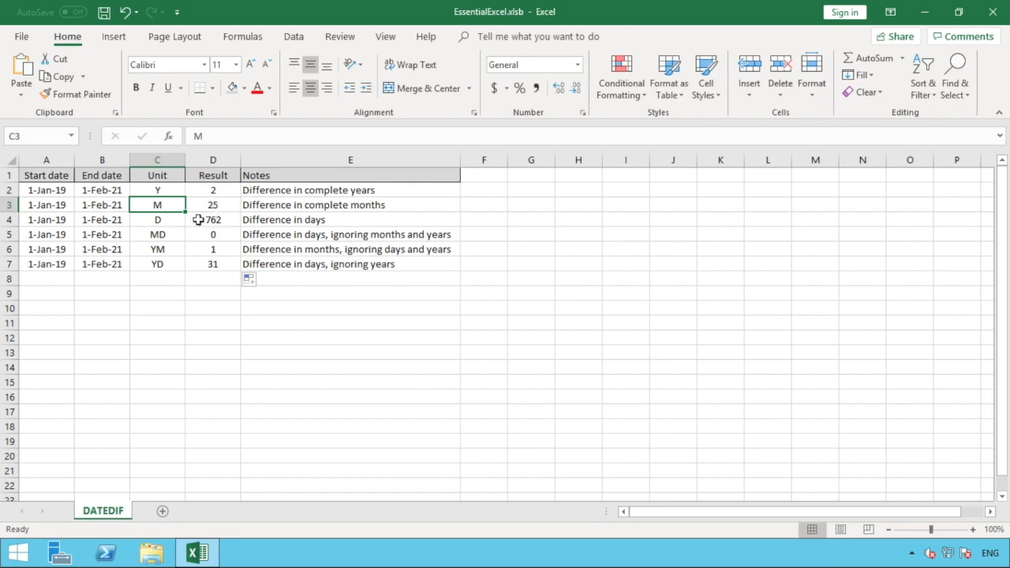
pyautogui.press('Down')
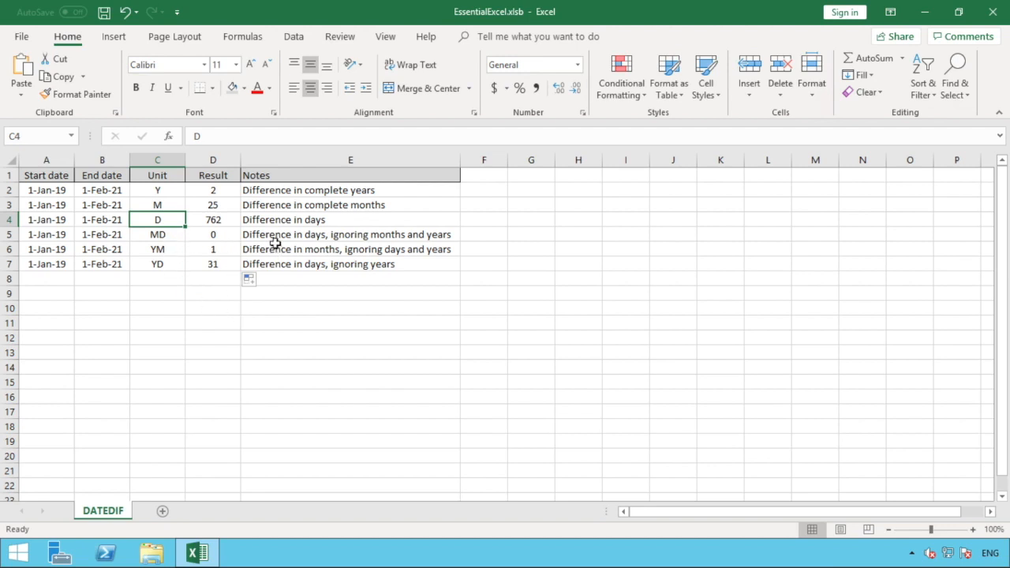
pyautogui.click(171, 235)
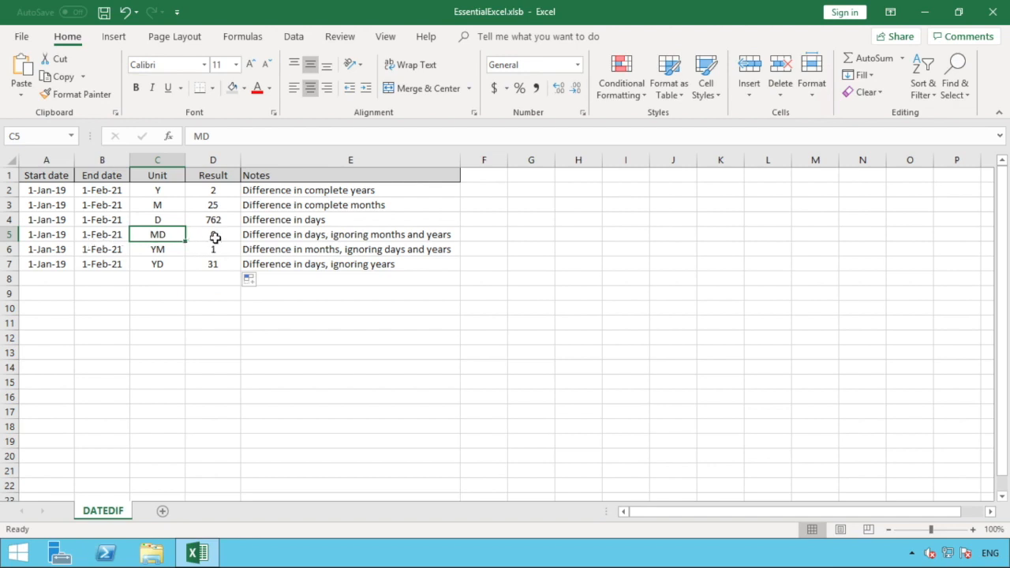
pyautogui.click(165, 250)
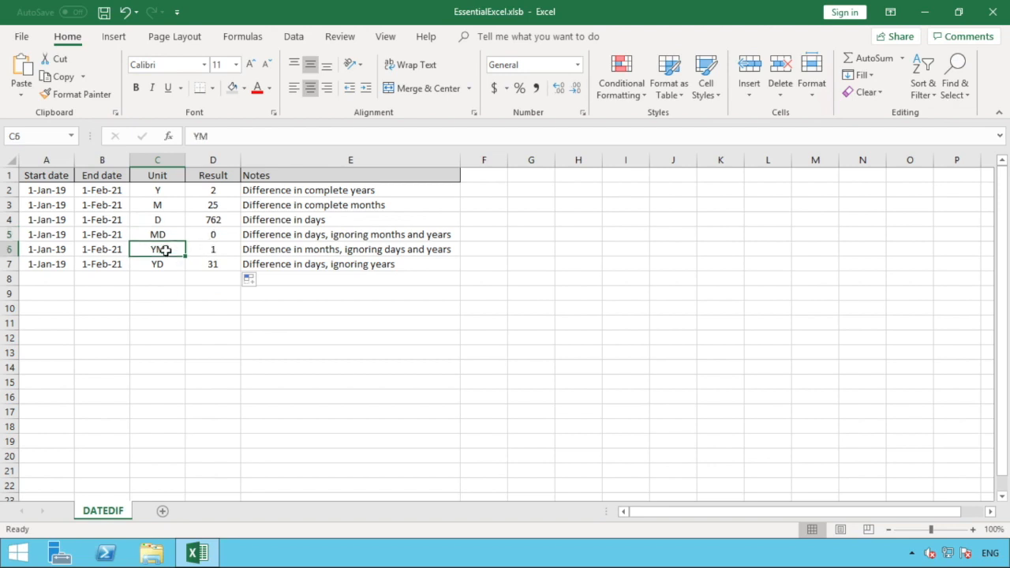
pyautogui.click(234, 249)
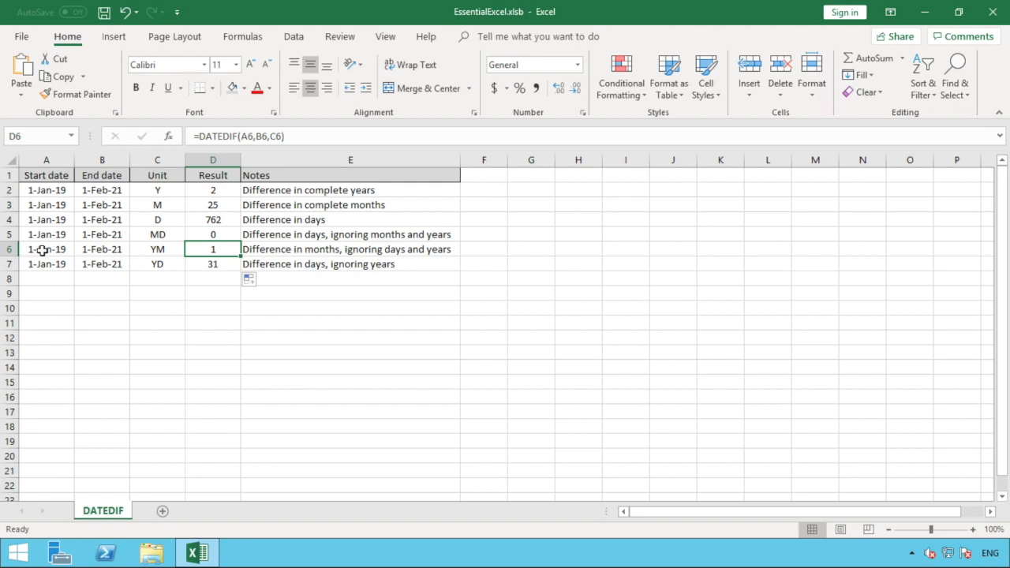
pyautogui.click(114, 264)
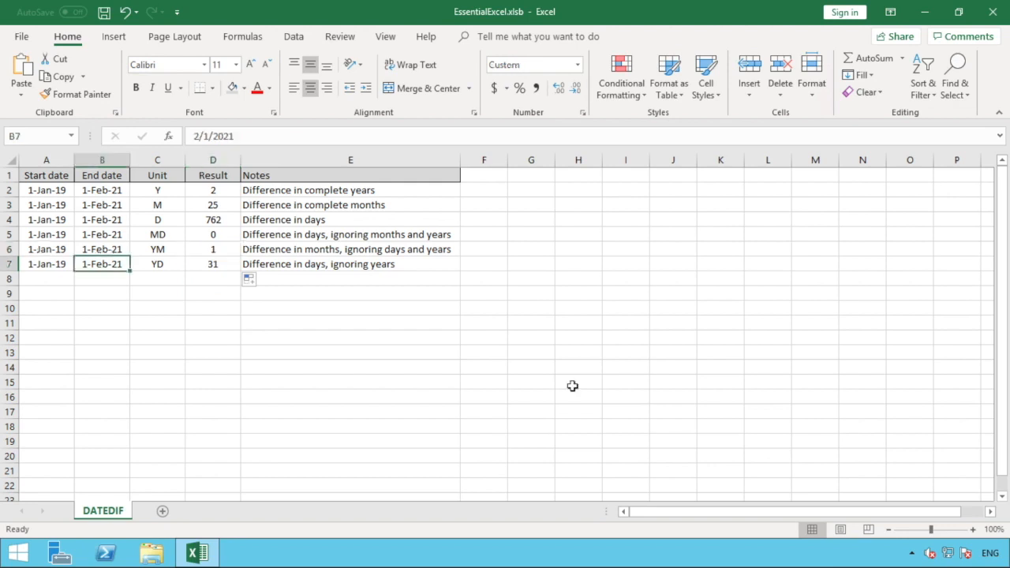
pyautogui.click(219, 265)
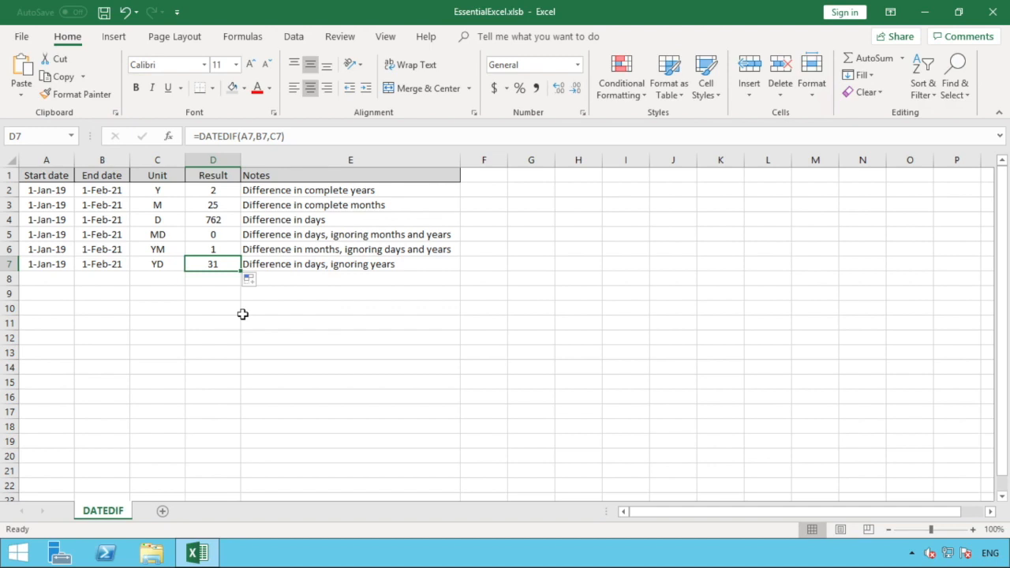